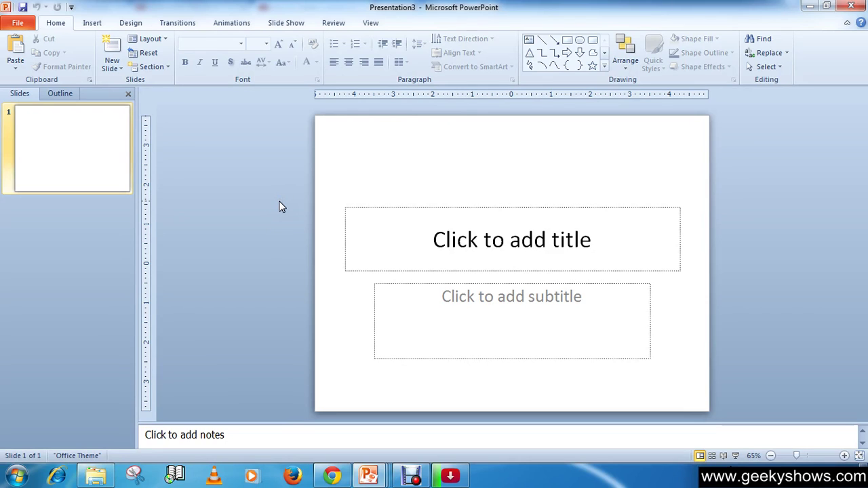
- Start a new photo album from the Insert tab and reposition its empty setup window
{"action": "left_click", "coordinate": [92, 23]}
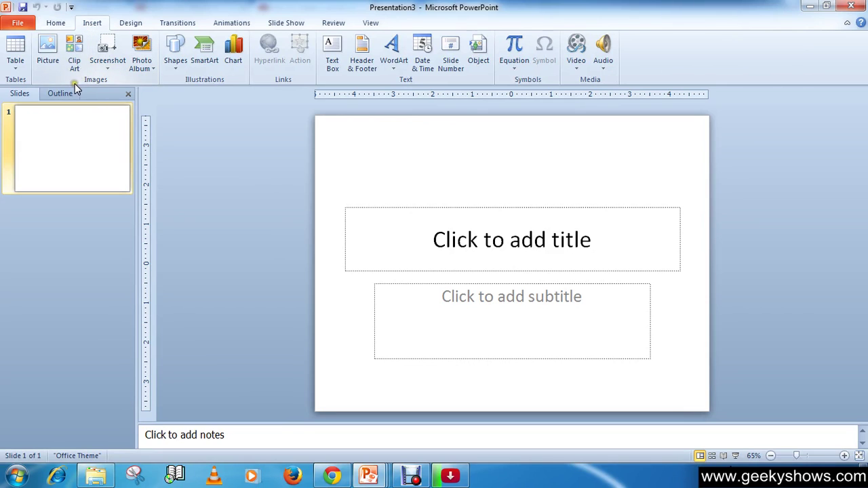
{"action": "left_click", "coordinate": [142, 67]}
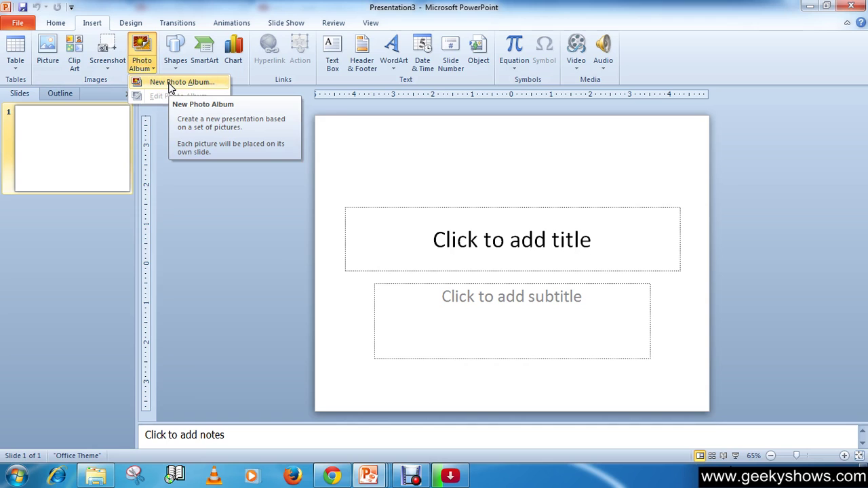
{"action": "left_click", "coordinate": [171, 84]}
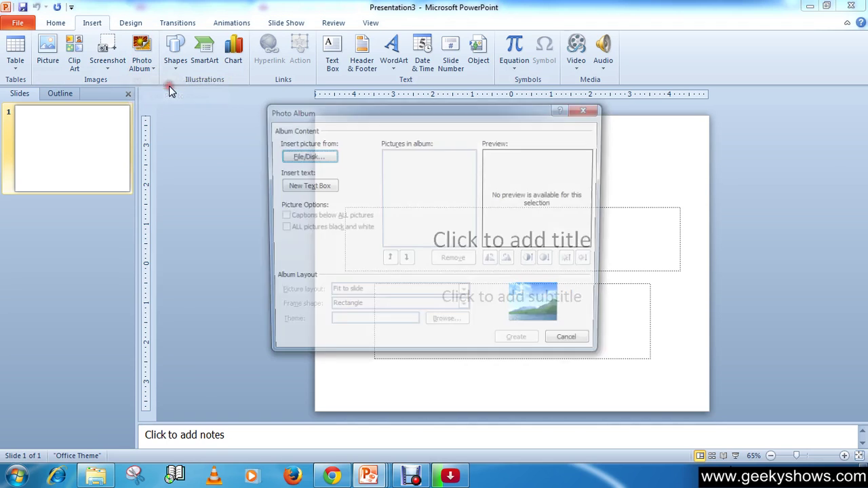
{"action": "left_click_drag", "start_coordinate": [375, 113], "coordinate": [344, 94]}
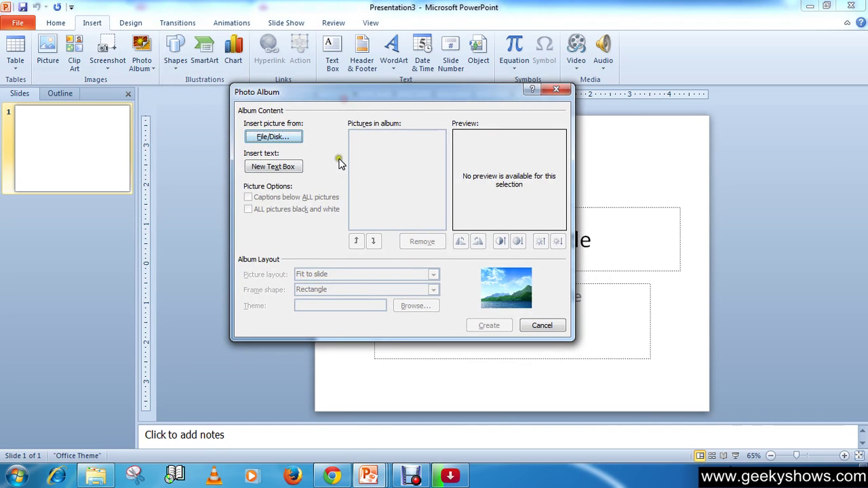
- Insert all eight images from Libraries > Pictures > Sample Pictures, Chrysanthemum through Tulips, into the album
{"action": "left_click", "coordinate": [273, 138]}
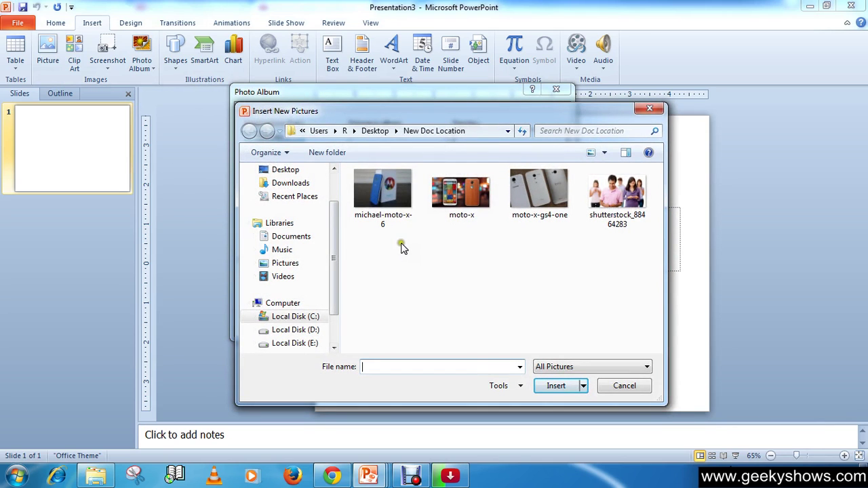
{"action": "mouse_move", "coordinate": [337, 269]}
{"action": "left_mouse_down"}
{"action": "mouse_move", "coordinate": [333, 284]}
{"action": "mouse_move", "coordinate": [333, 266]}
{"action": "left_mouse_up"}
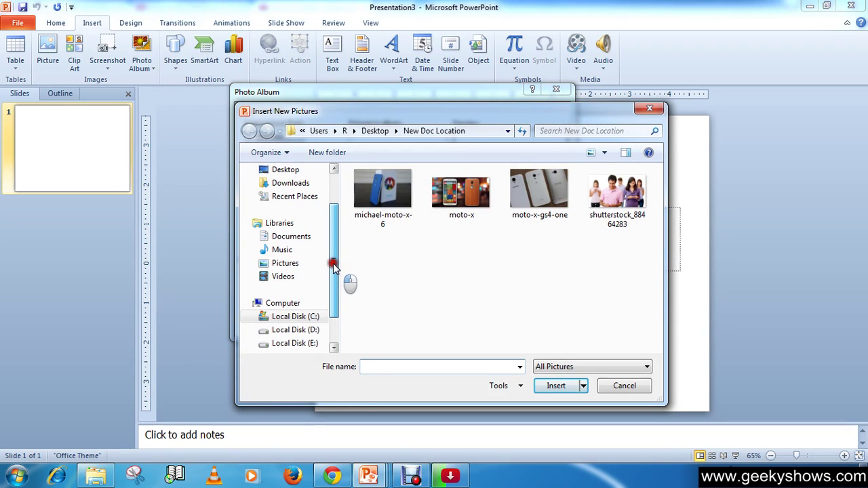
{"action": "left_click", "coordinate": [302, 243]}
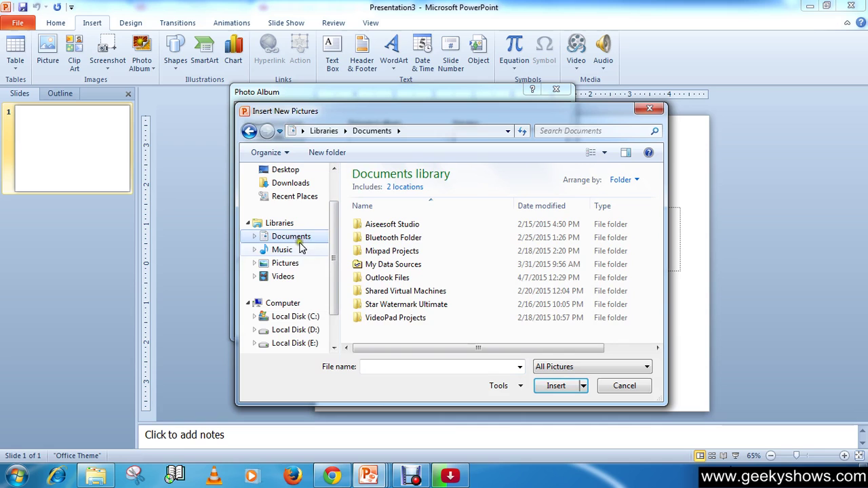
{"action": "left_click", "coordinate": [287, 265]}
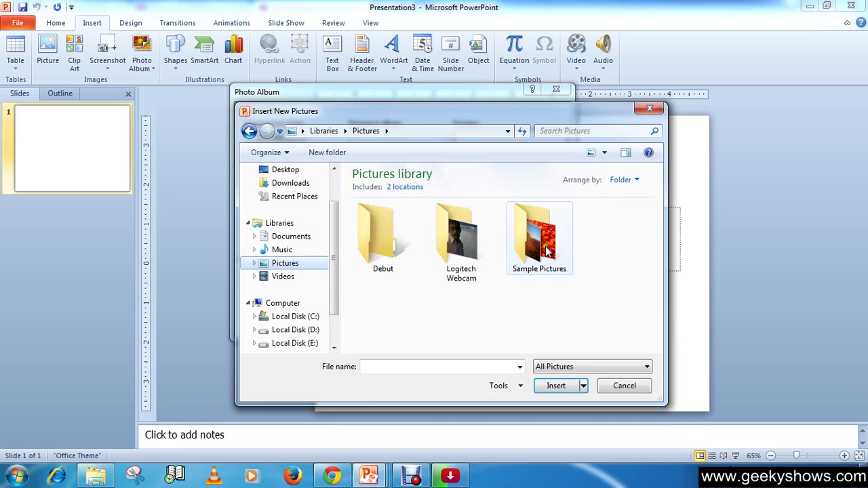
{"action": "double_click", "coordinate": [539, 235]}
{"action": "mouse_move", "coordinate": [370, 332]}
{"action": "left_mouse_down"}
{"action": "mouse_move", "coordinate": [619, 296]}
{"action": "mouse_move", "coordinate": [645, 254]}
{"action": "left_mouse_up"}
{"action": "left_click", "coordinate": [556, 386]}
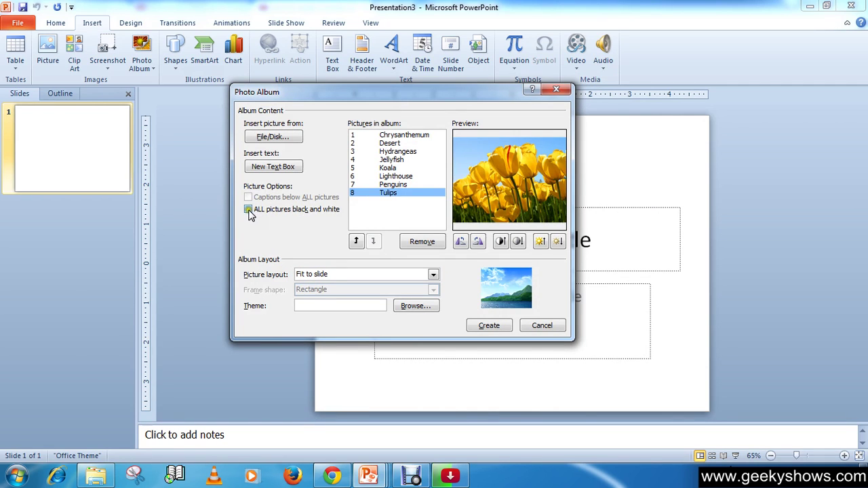
- Set picture layout to '1 picture with title' and frame shape to 'Soft Edge Rectangle'
{"action": "left_click", "coordinate": [248, 209]}
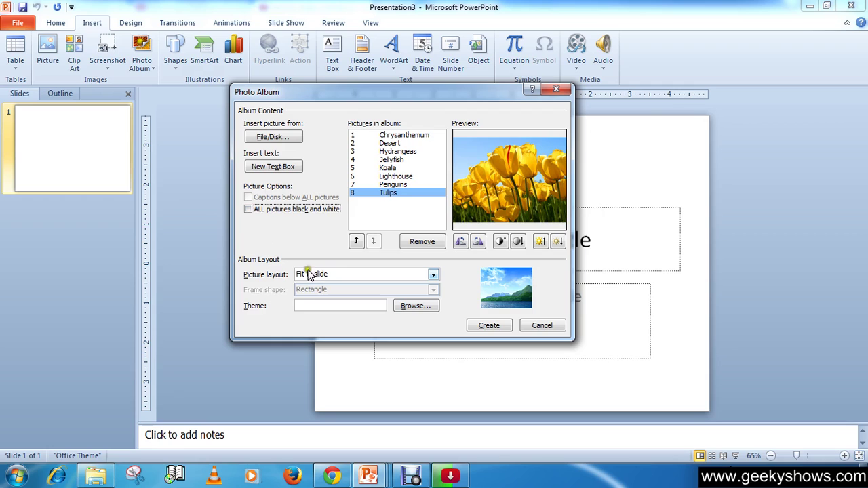
{"action": "left_click", "coordinate": [376, 276]}
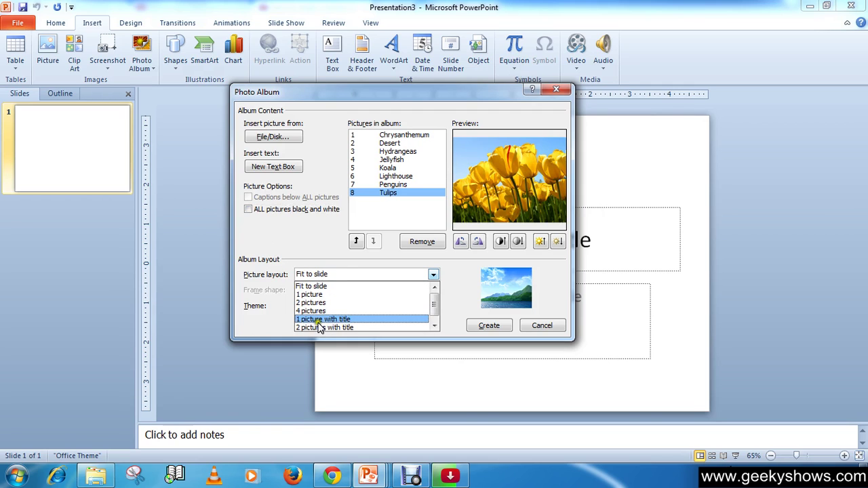
{"action": "left_click", "coordinate": [323, 320]}
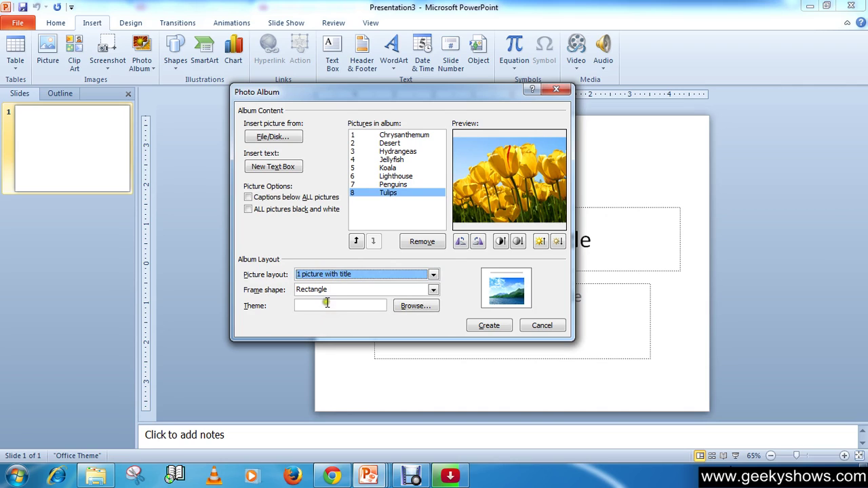
{"action": "left_click", "coordinate": [327, 290]}
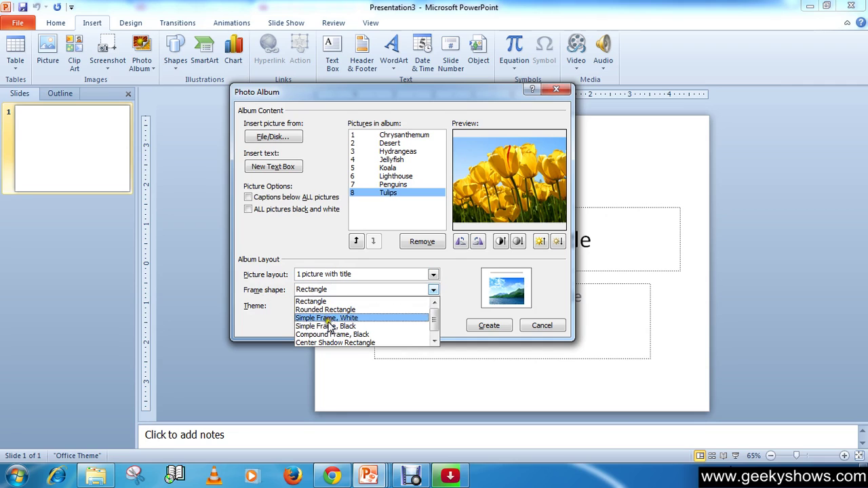
{"action": "scroll", "coordinate": [343, 335], "scroll_direction": "down", "scroll_amount": 1}
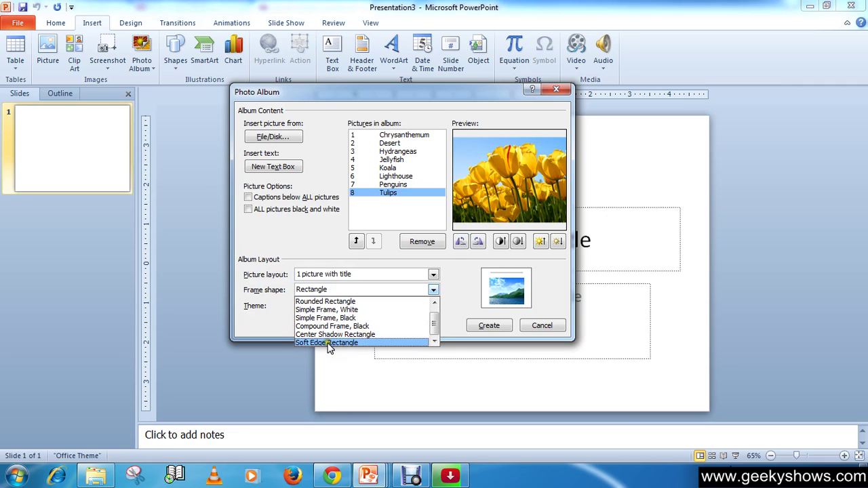
{"action": "left_click", "coordinate": [327, 343]}
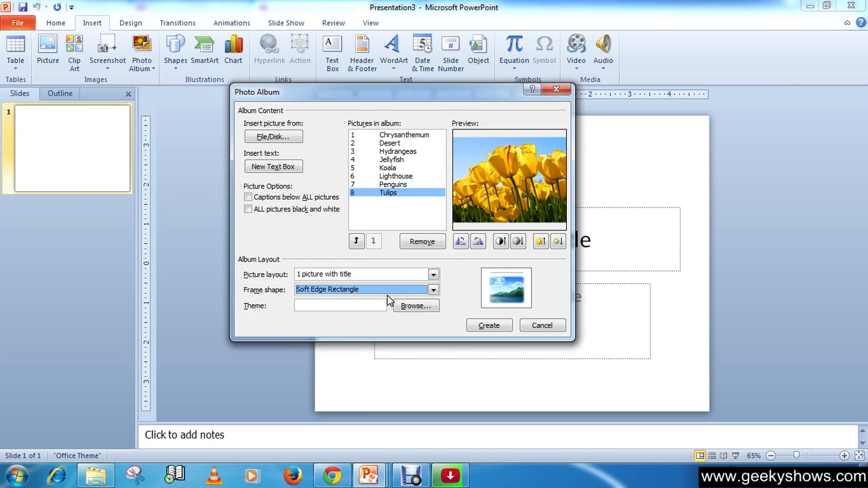
{"action": "left_click", "coordinate": [359, 307]}
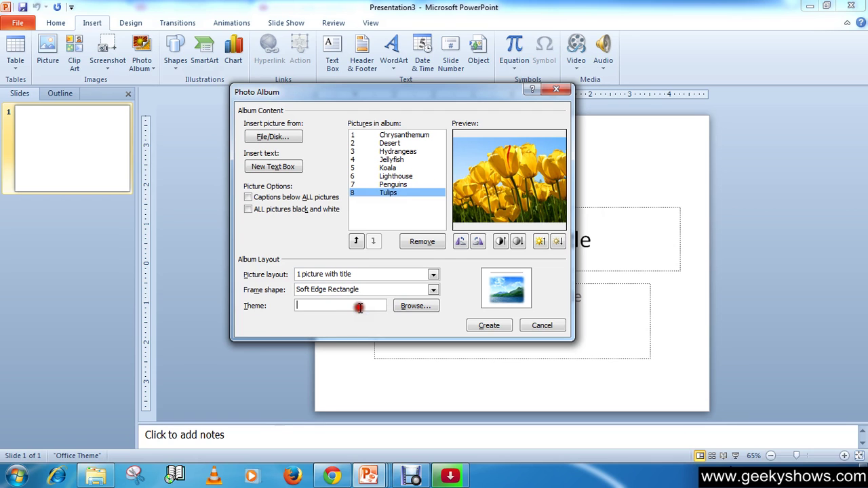
{"action": "left_click", "coordinate": [415, 308]}
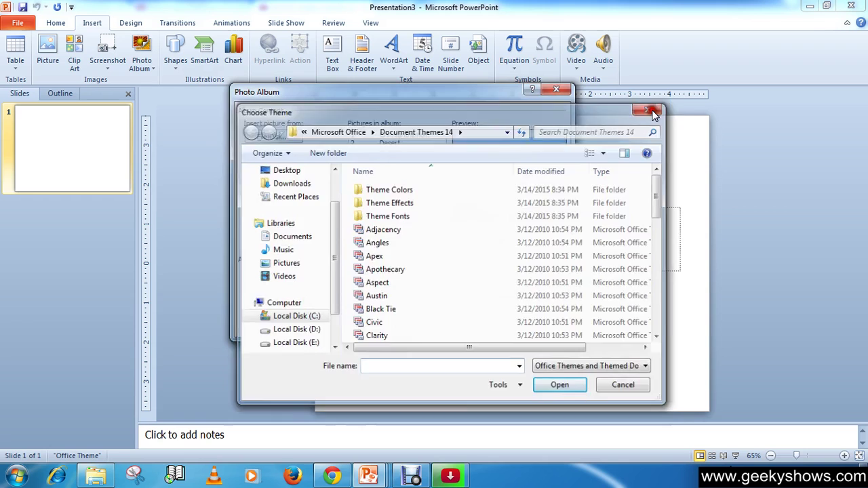
{"action": "left_click", "coordinate": [650, 108]}
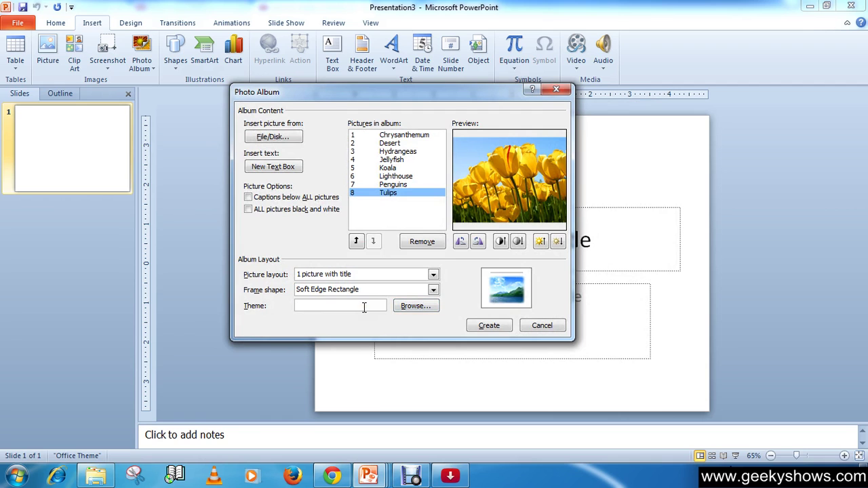
{"action": "left_click", "coordinate": [406, 306]}
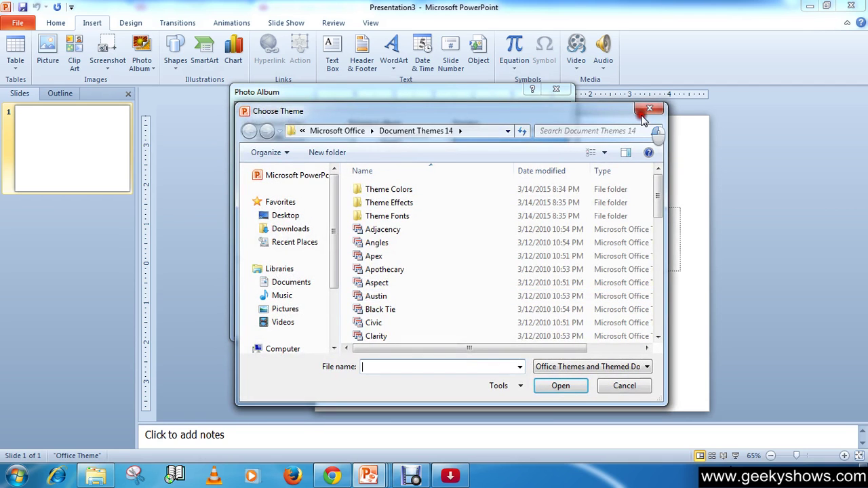
{"action": "left_click", "coordinate": [648, 110]}
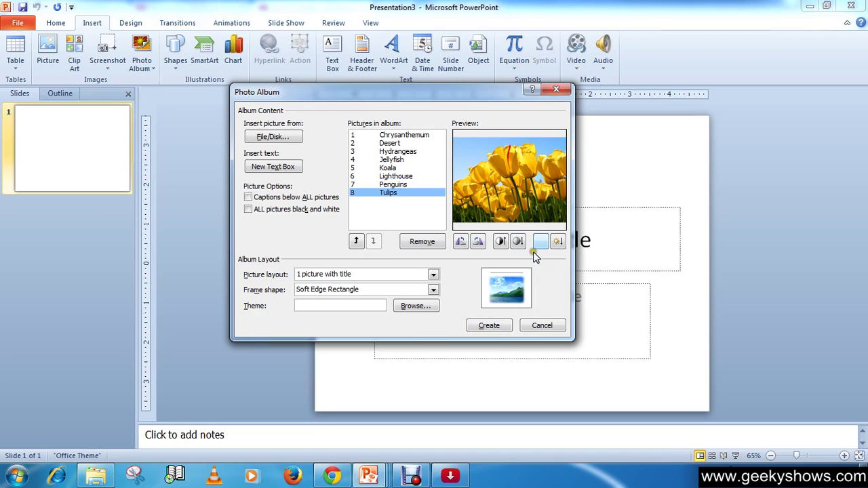
{"action": "left_click", "coordinate": [483, 327]}
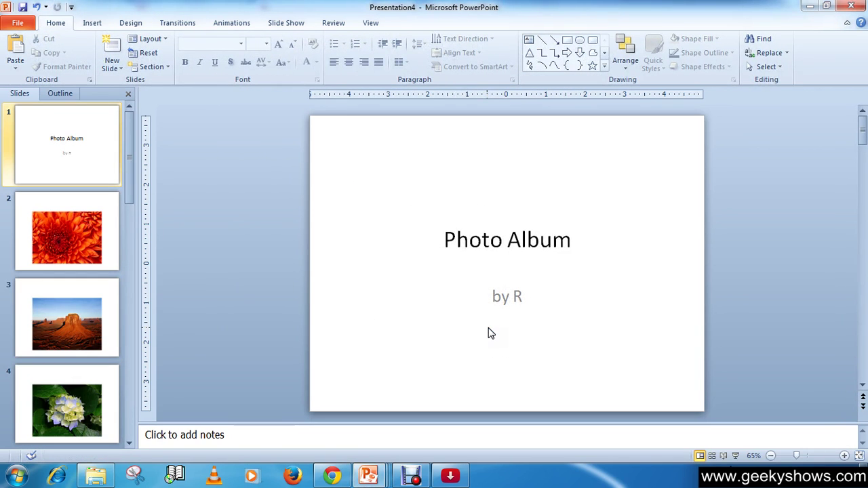
{"action": "left_click", "coordinate": [518, 299]}
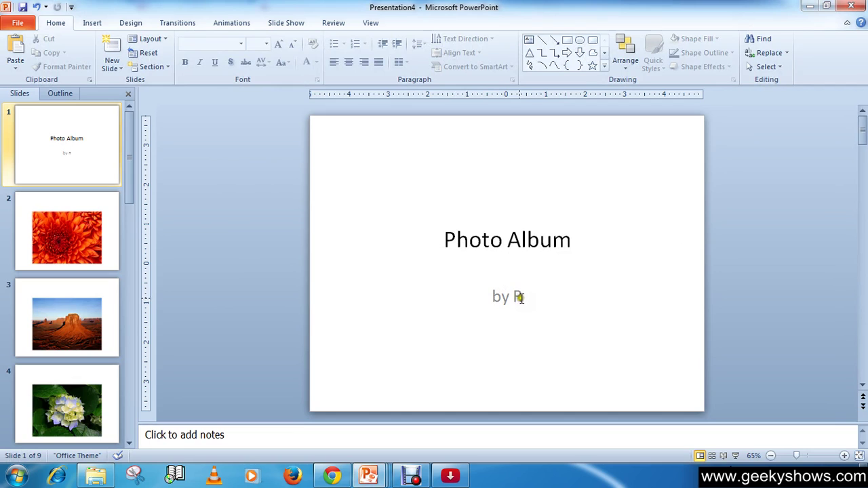
{"action": "left_click", "coordinate": [518, 297]}
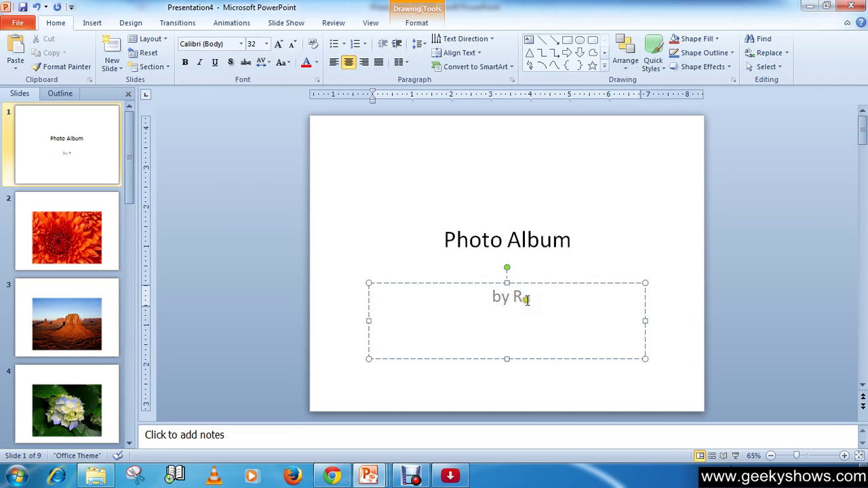
{"action": "left_click", "coordinate": [519, 299]}
{"action": "left_click", "coordinate": [586, 235]}
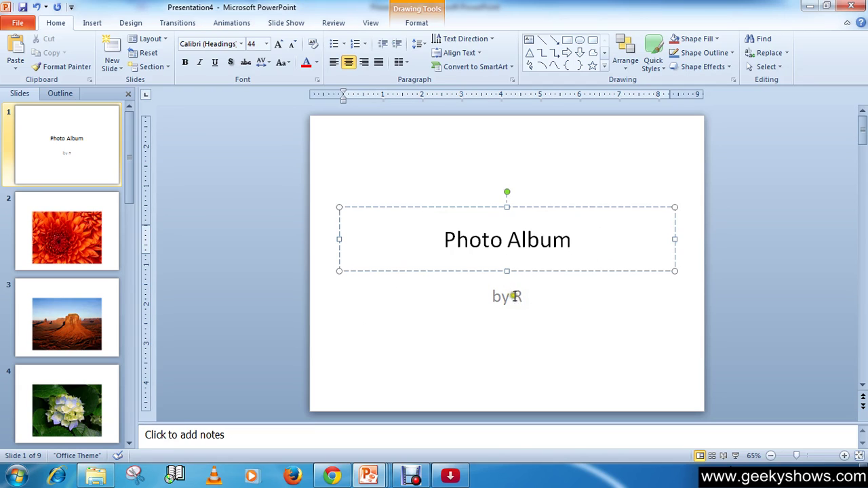
{"action": "left_click", "coordinate": [569, 167]}
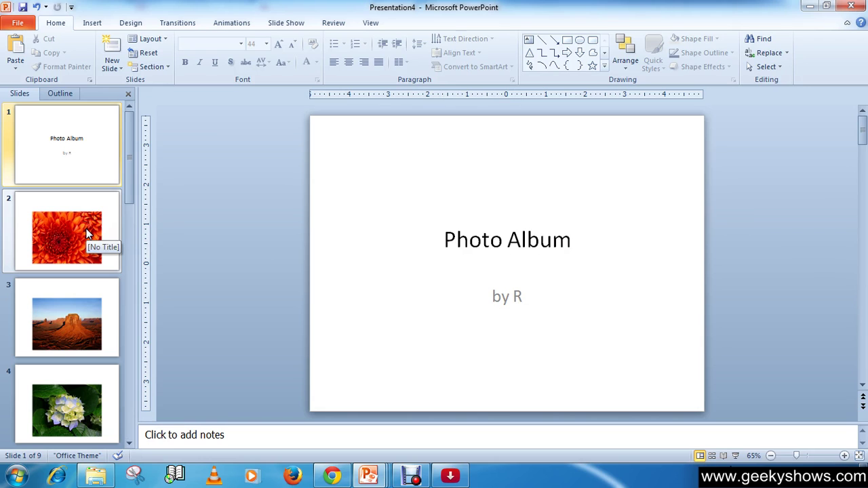
- Title slide 2's chrysanthemum picture 'Flower', then return to the title slide
{"action": "mouse_move", "coordinate": [127, 181]}
{"action": "left_mouse_down"}
{"action": "mouse_move", "coordinate": [126, 331]}
{"action": "mouse_move", "coordinate": [129, 170]}
{"action": "left_mouse_up"}
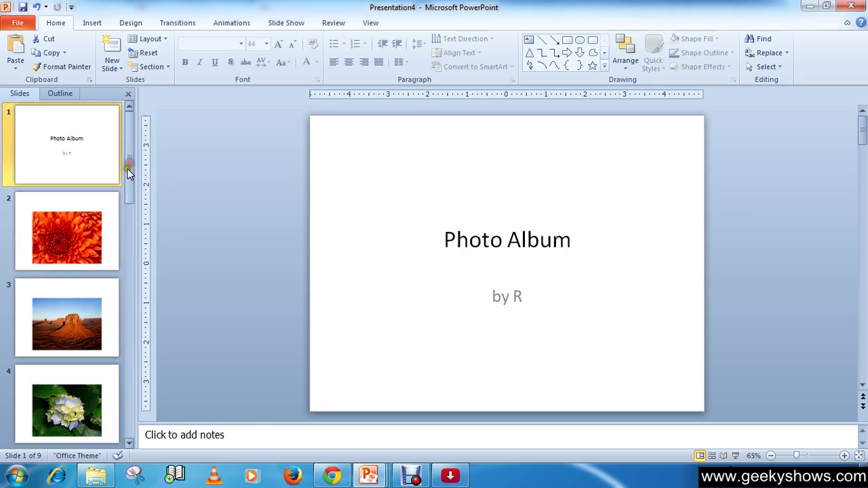
{"action": "left_click", "coordinate": [82, 244]}
{"action": "left_click", "coordinate": [503, 152]}
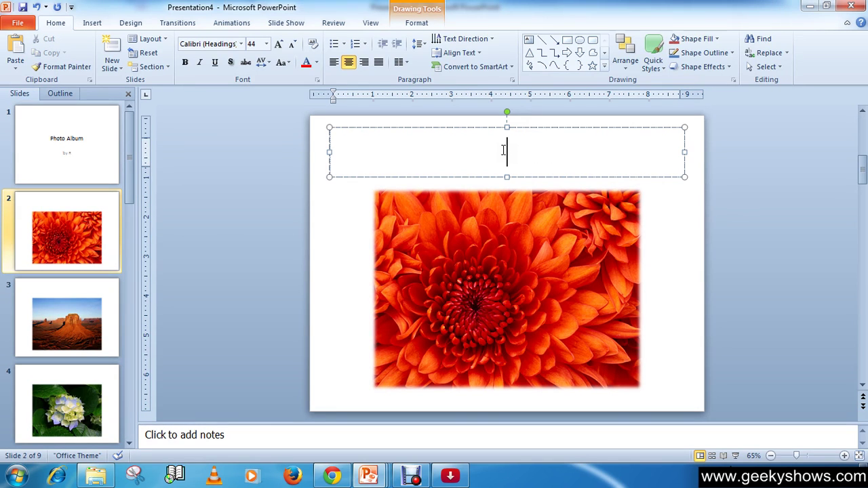
{"action": "type", "text": "F"}
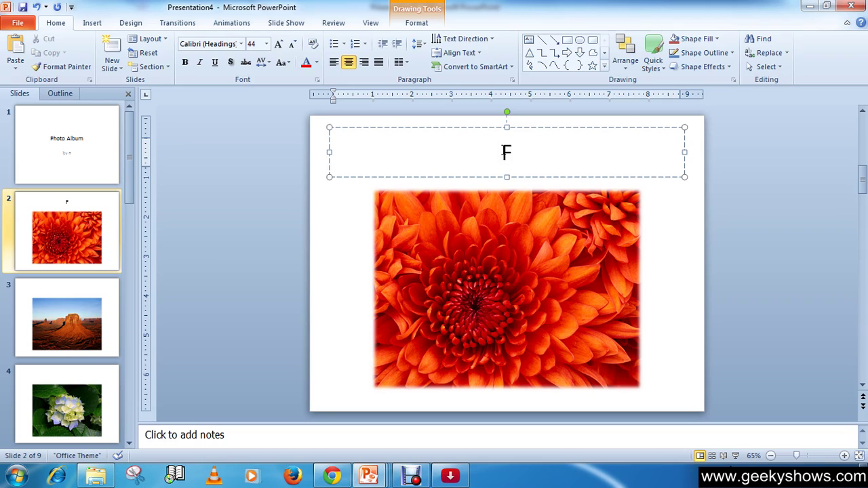
{"action": "type", "text": "lower"}
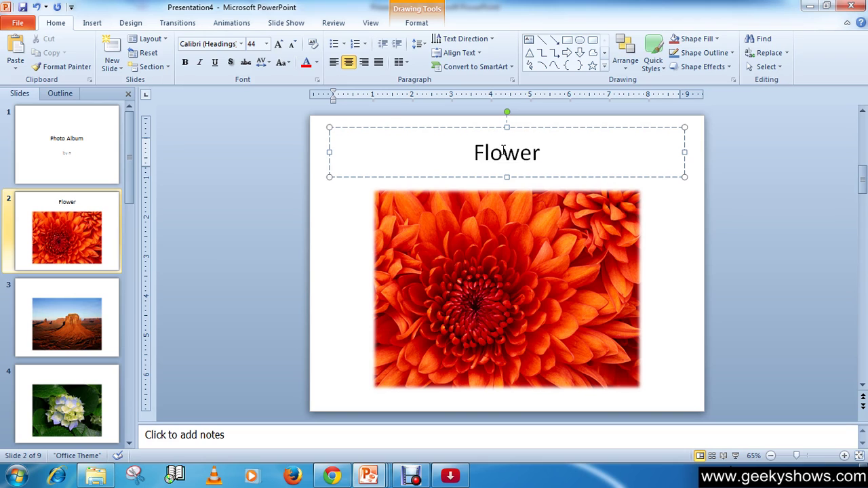
{"action": "left_click", "coordinate": [510, 230]}
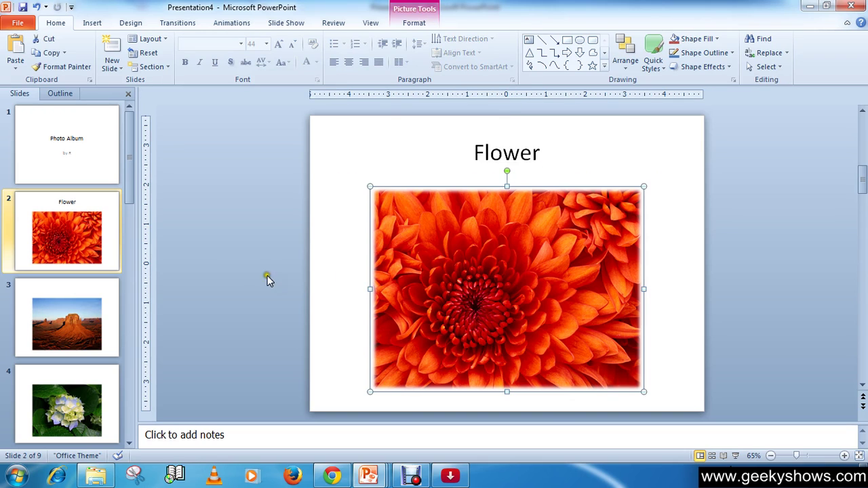
{"action": "left_click", "coordinate": [64, 151]}
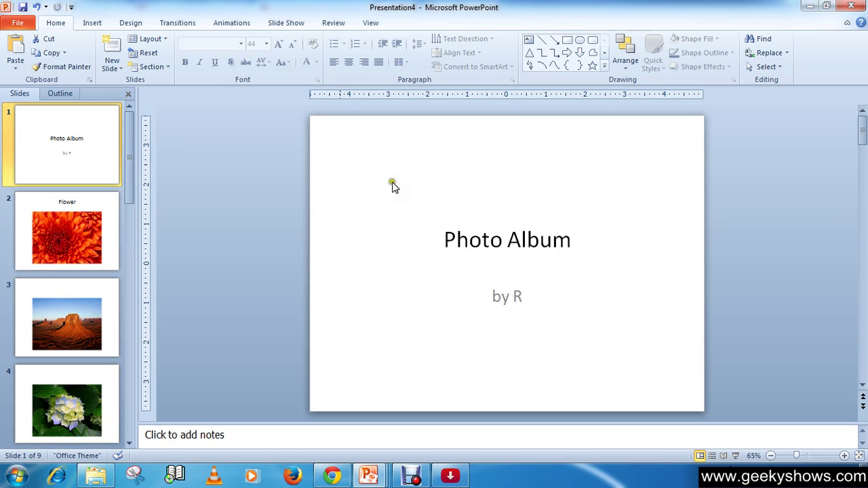
- Apply the Concourse theme to the presentation from the themes gallery
{"action": "left_click", "coordinate": [65, 245]}
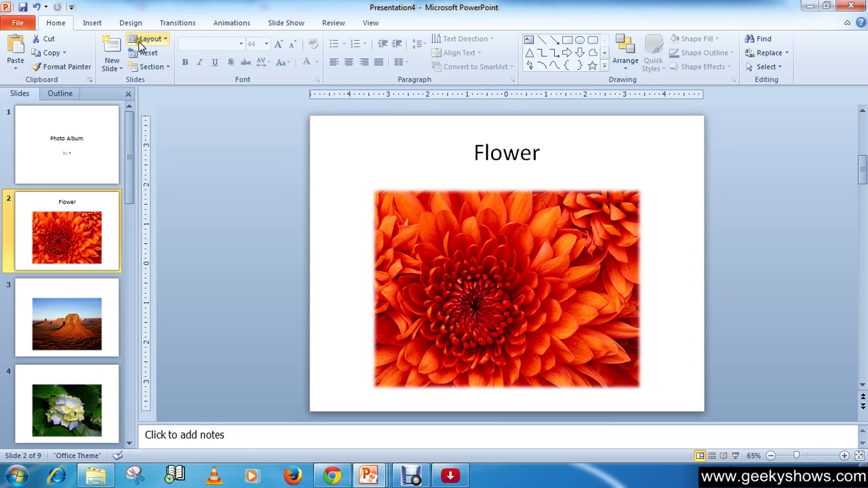
{"action": "left_click", "coordinate": [92, 22]}
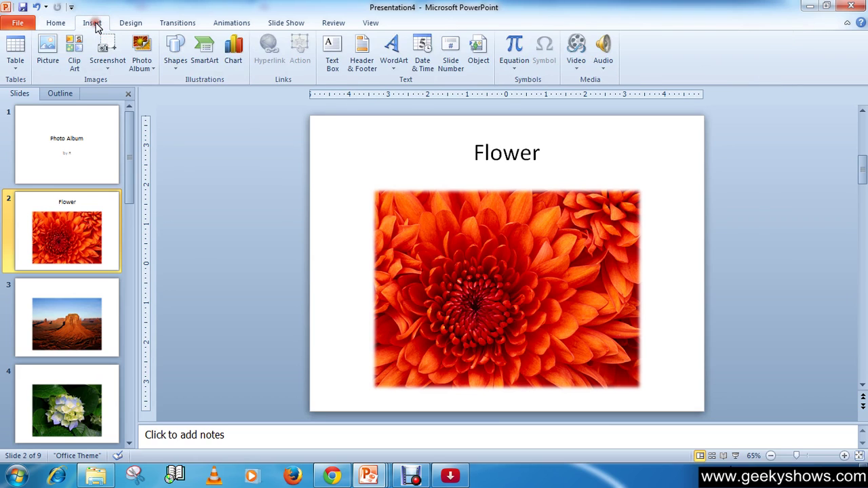
{"action": "left_click", "coordinate": [133, 23]}
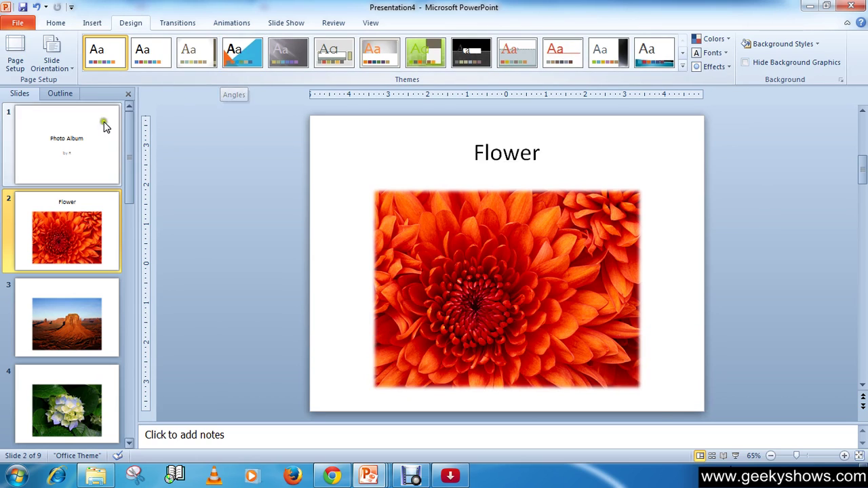
{"action": "left_click", "coordinate": [60, 142]}
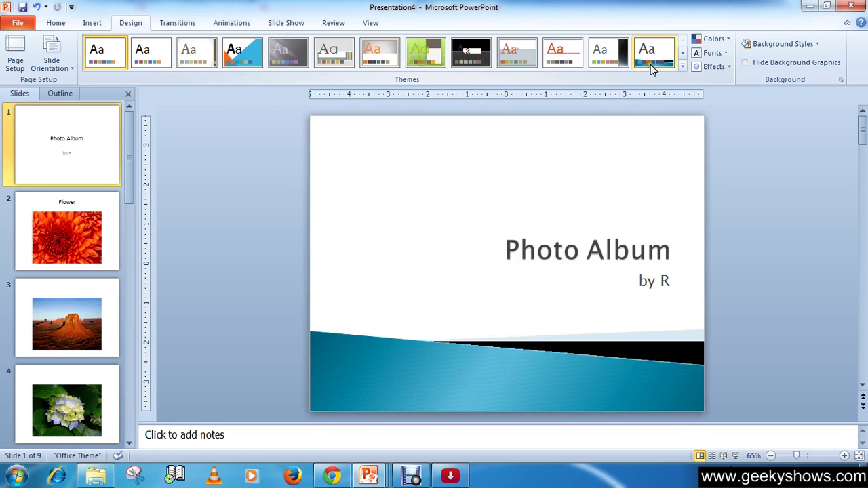
{"action": "left_click", "coordinate": [651, 64]}
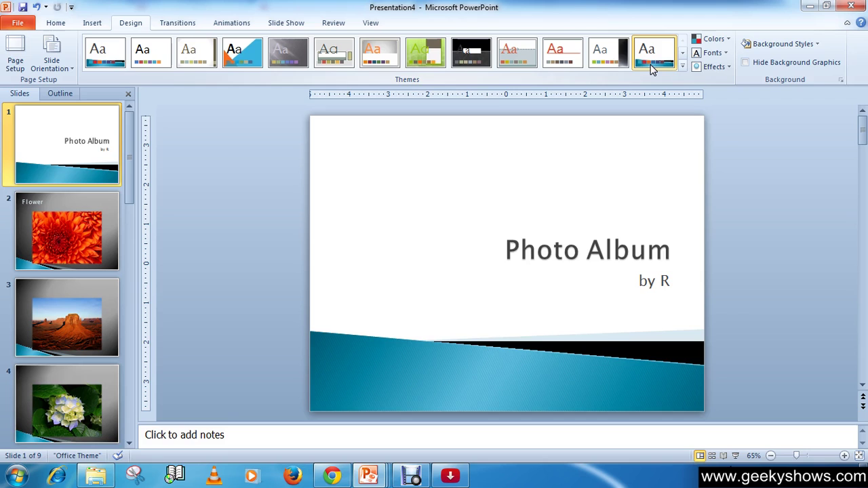
- Review the Flower and desert slides, then close Background Styles leaving the background unchanged
{"action": "left_click", "coordinate": [71, 221]}
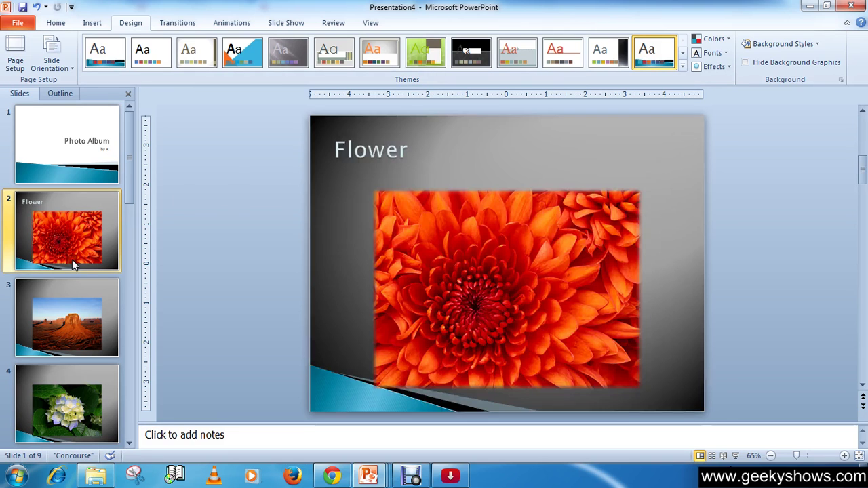
{"action": "left_click", "coordinate": [77, 318]}
{"action": "left_click", "coordinate": [78, 243]}
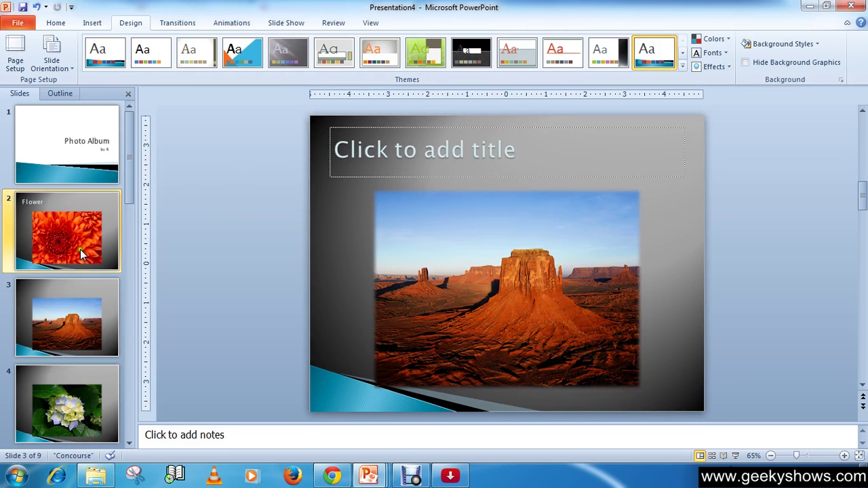
{"action": "left_click", "coordinate": [83, 142]}
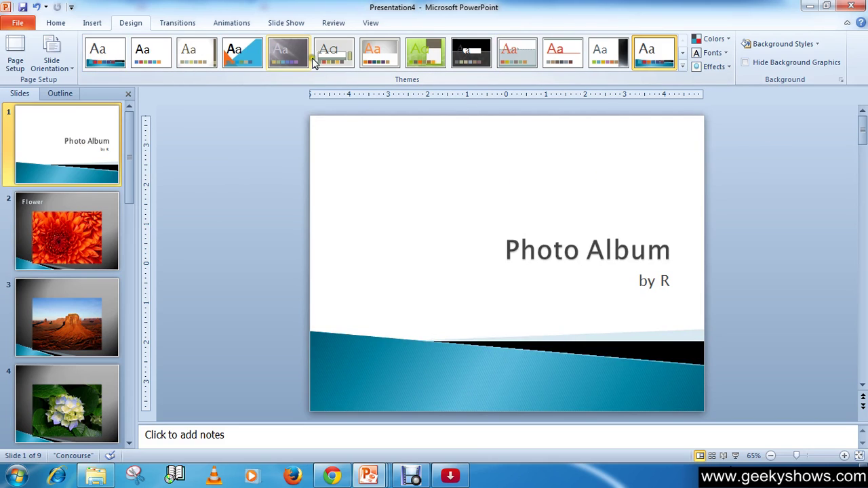
{"action": "left_click", "coordinate": [814, 43]}
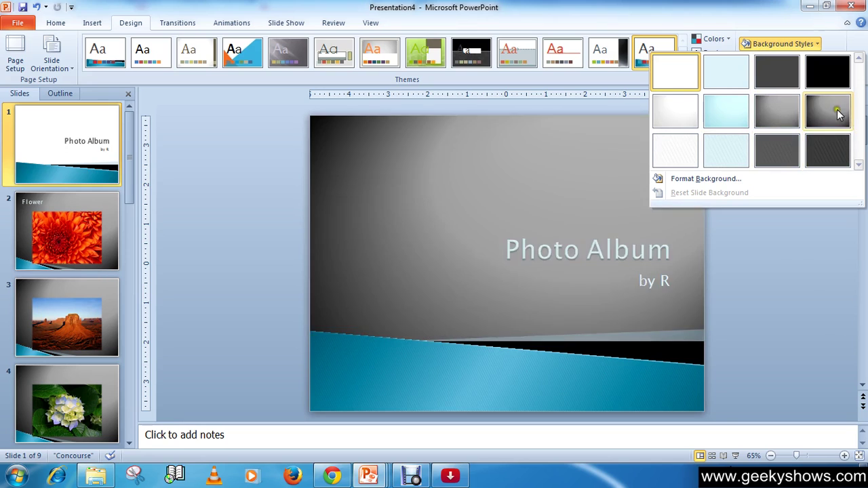
{"action": "left_click", "coordinate": [577, 205]}
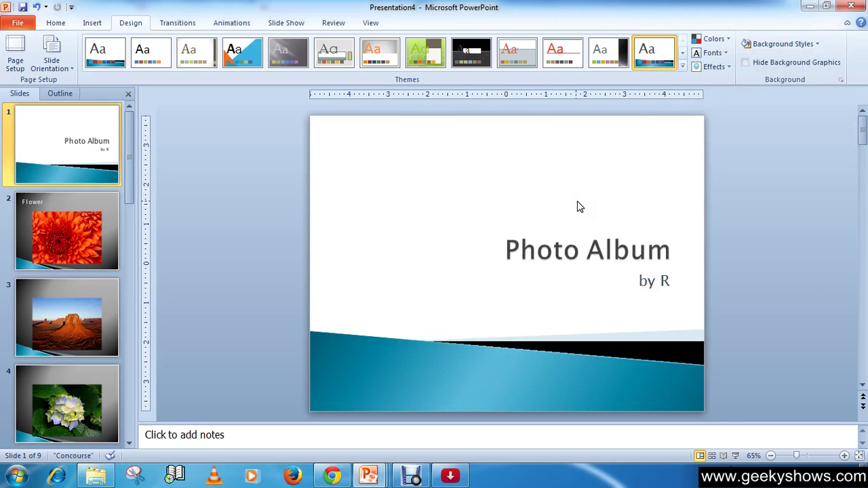